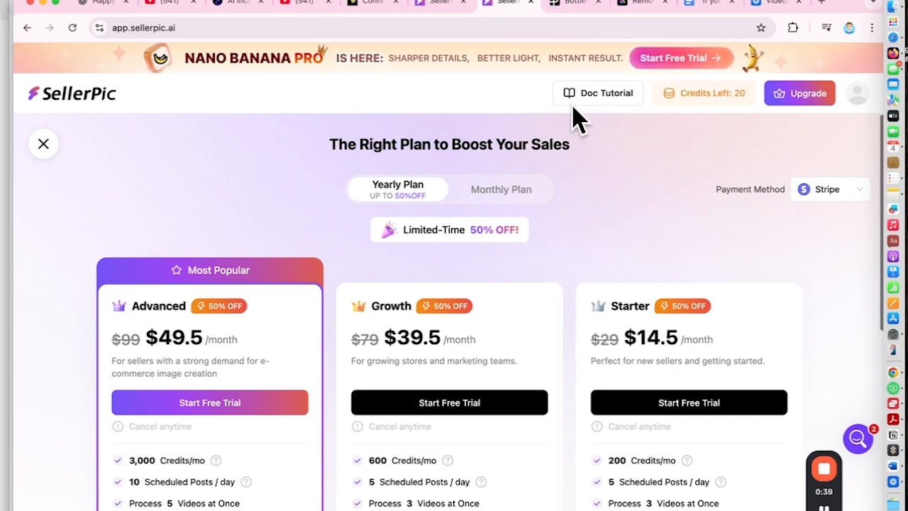
# Review the features and prices of the yearly subscription plans and return to the home page
pyautogui.scroll(-5, 270, 345)
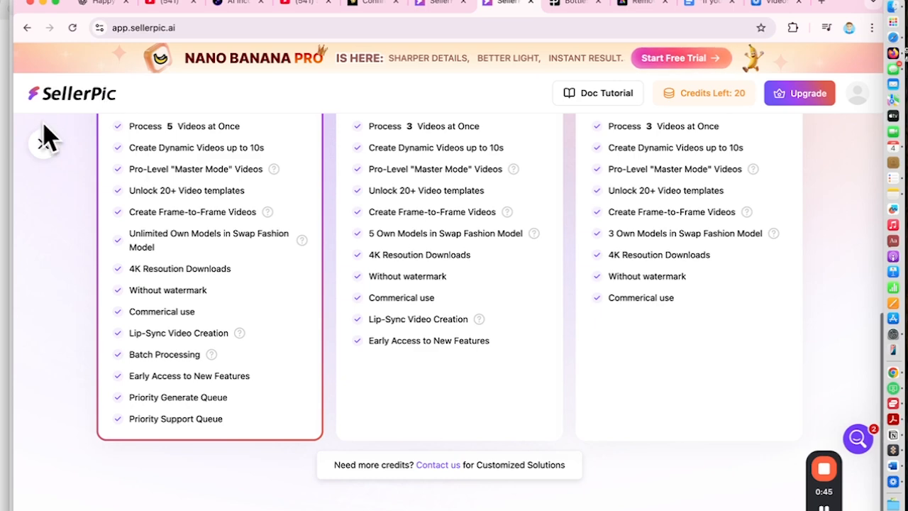
pyautogui.click(42, 142)
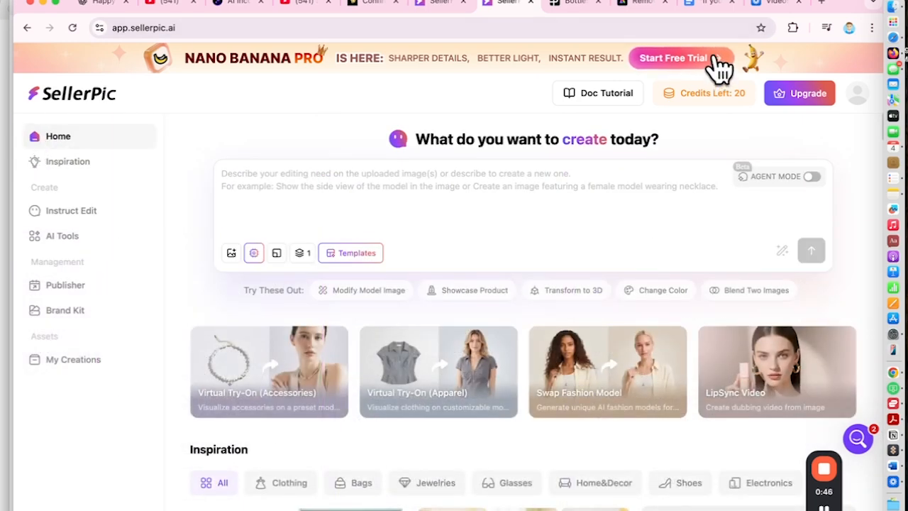
pyautogui.click(716, 61)
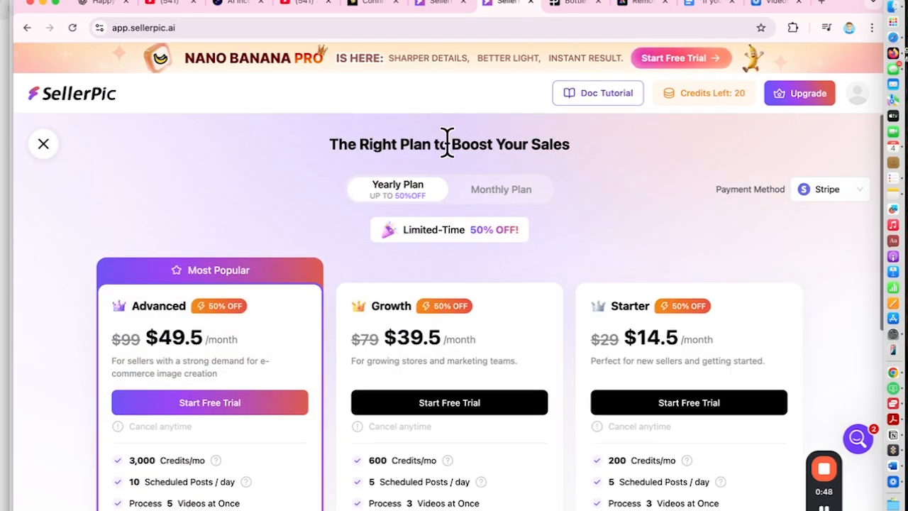
pyautogui.click(43, 143)
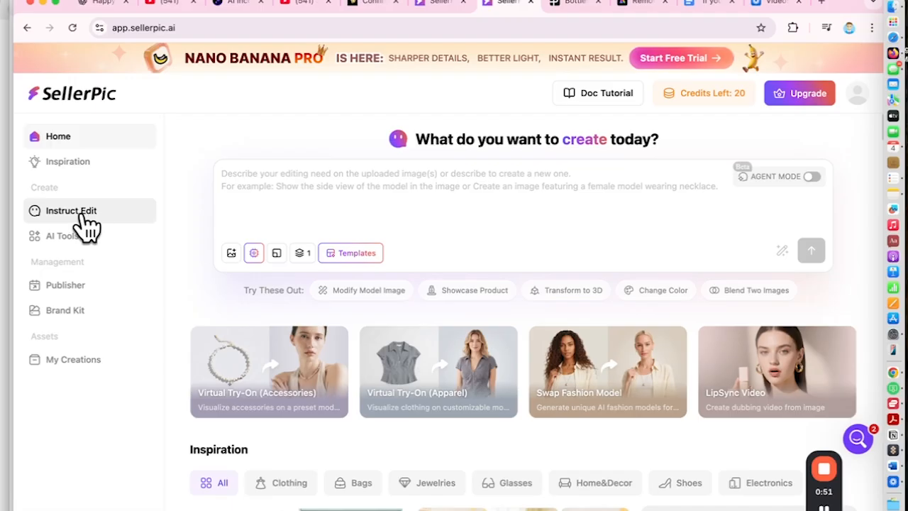
# Use Instruct Edit to generate a high-definition close-up of the heart pendant and chain, focusing on craftsmanship and material quality
pyautogui.click(77, 288)
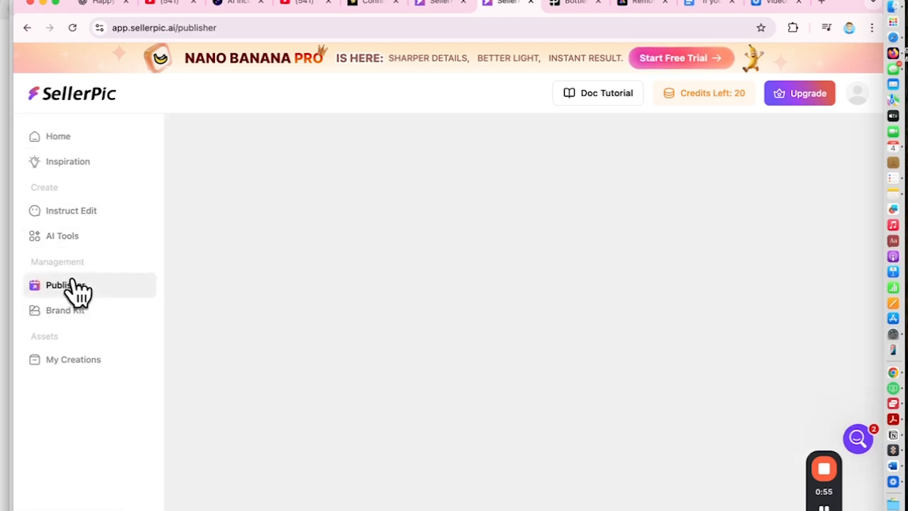
pyautogui.click(74, 213)
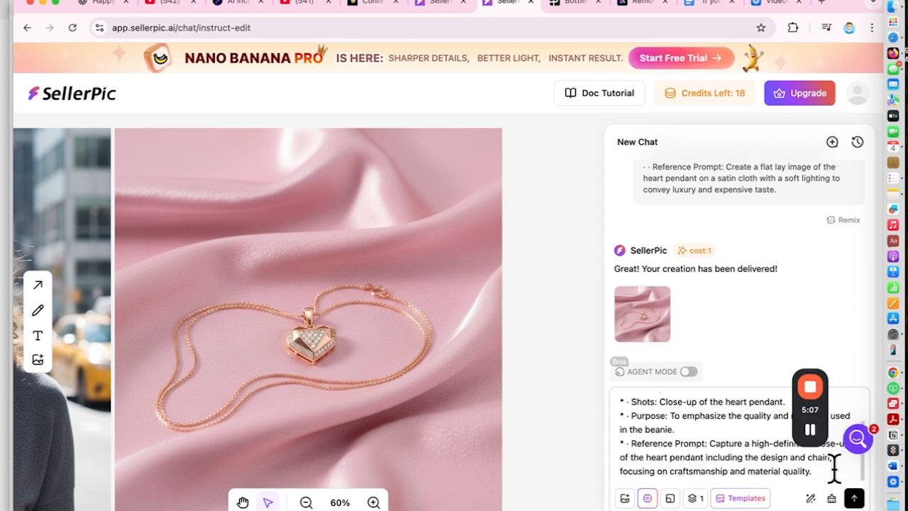
pyautogui.press('Return')
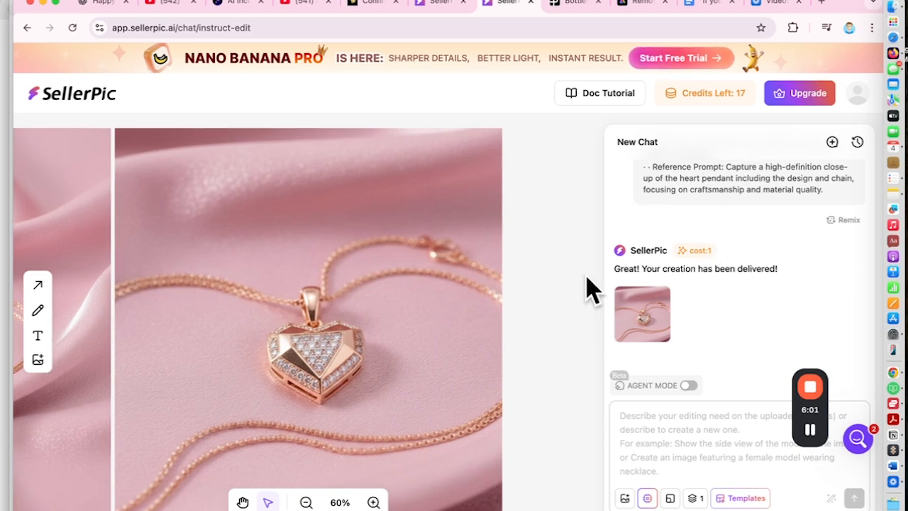
# Generate a Size Chart Image from a pasted prompt asking for the heart pendant's dimensions with clear labels and easy-to-read measurements
pyautogui.hscroll(-4, 409, 314)
pyautogui.hscroll(4, 409, 313)
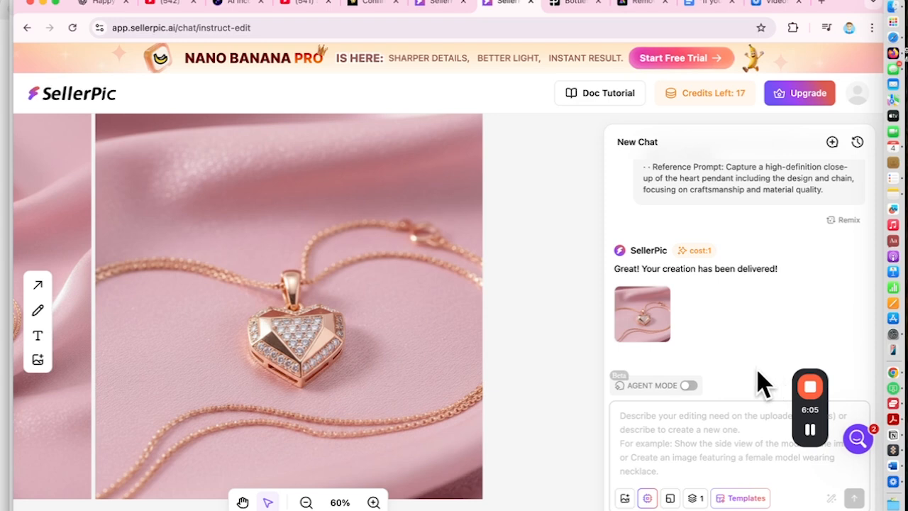
pyautogui.press('super+v')
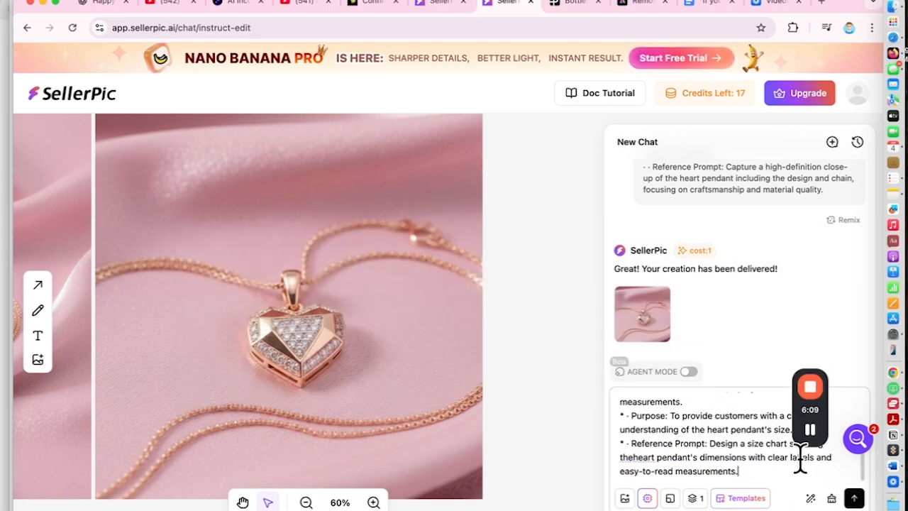
pyautogui.scroll(2, 727, 419)
pyautogui.scroll(1, 728, 420)
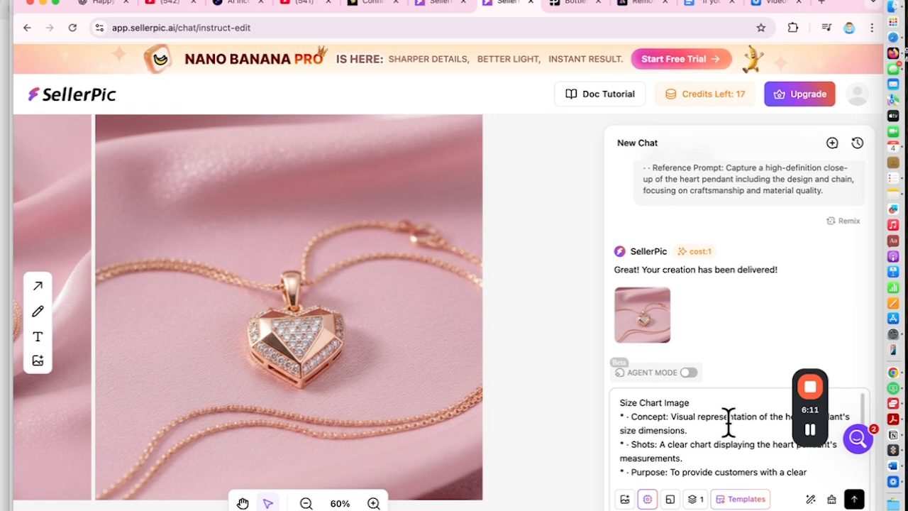
pyautogui.scroll(-3, 727, 420)
pyautogui.click(848, 497)
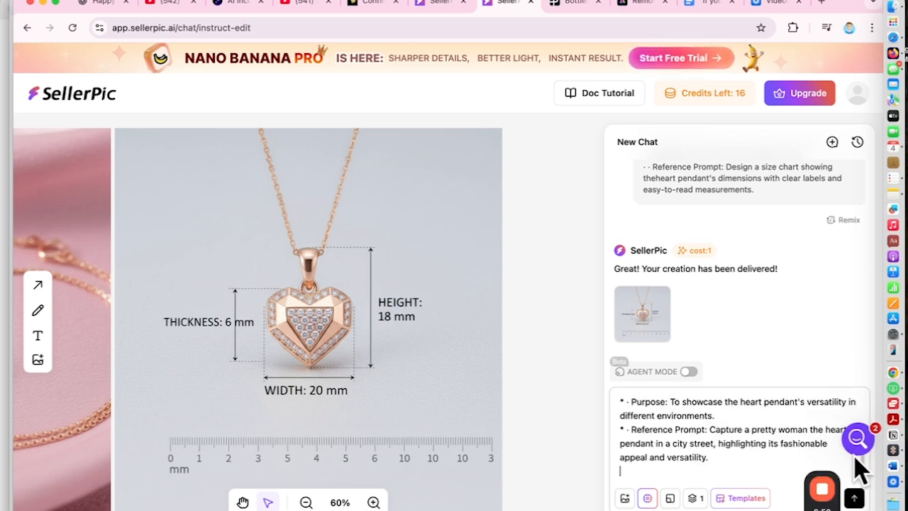
# Generate an image of a pretty woman with the heart pendant in a city street and export it
pyautogui.click(855, 495)
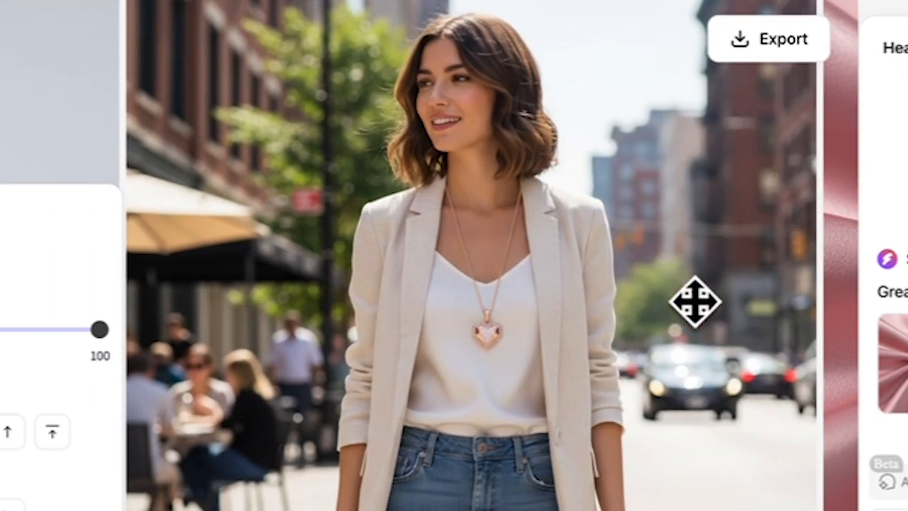
pyautogui.click(759, 44)
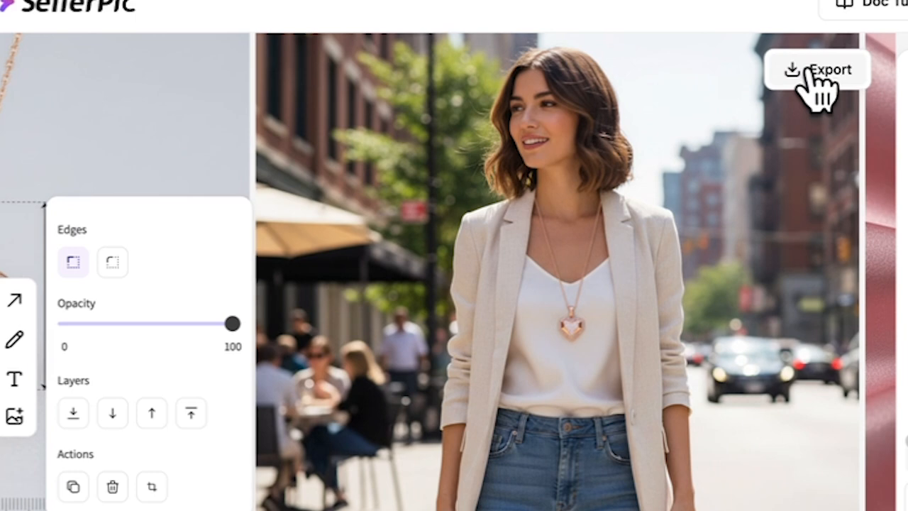
pyautogui.click(764, 37)
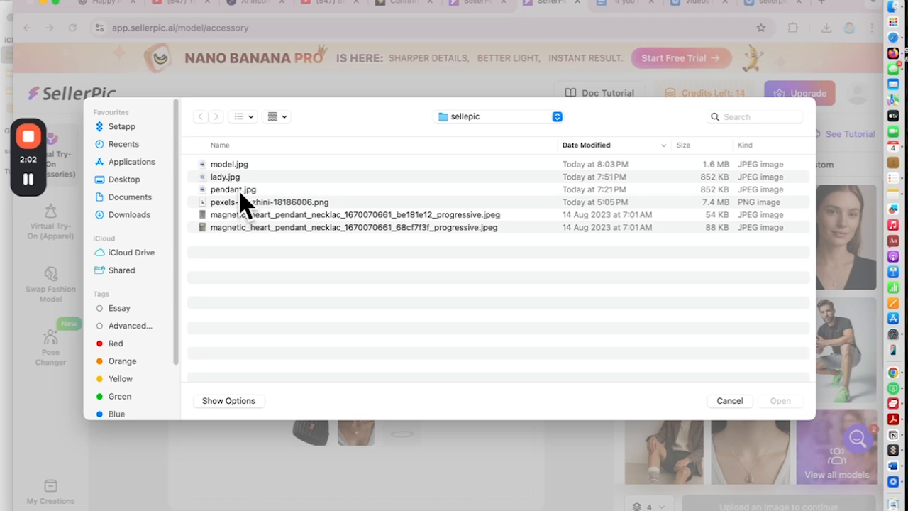
# Upload pendant.jpg to Virtual Try-On (Accessories) and go through the three introductory tips on cutout, product size and try-on area
pyautogui.doubleClick(241, 191)
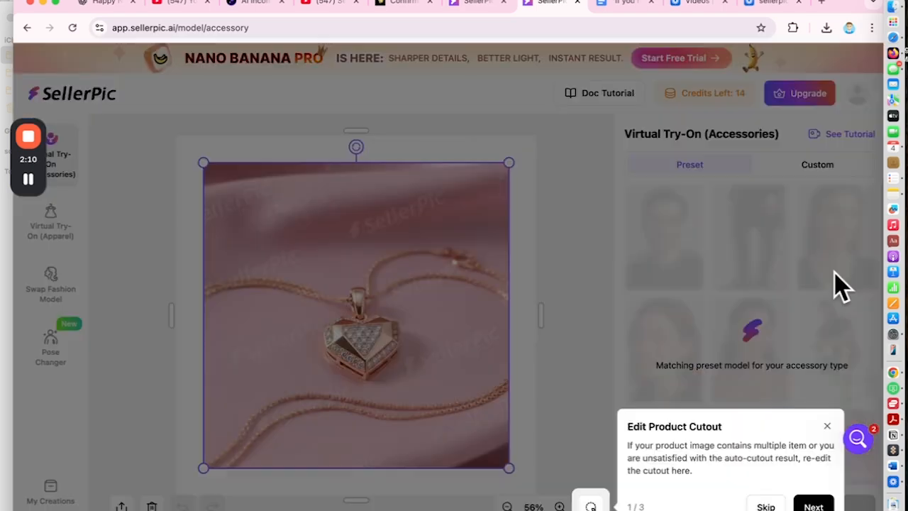
pyautogui.click(816, 504)
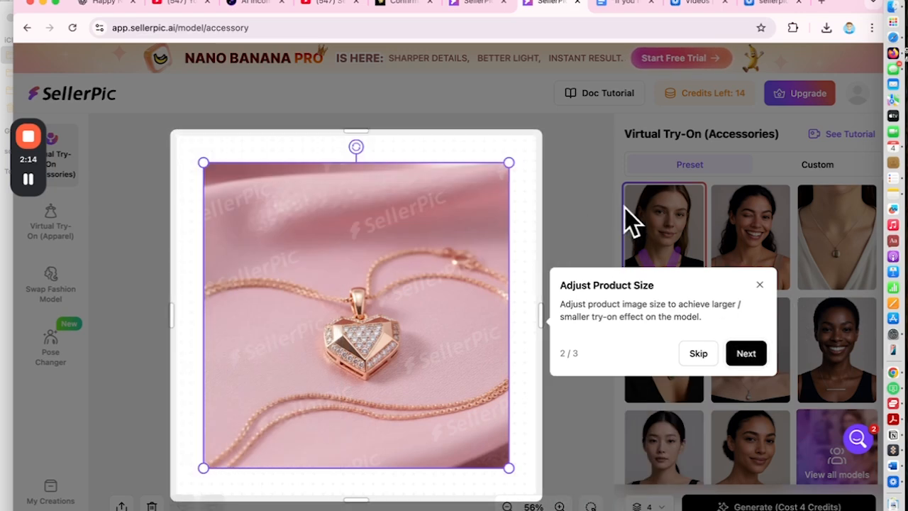
pyautogui.click(745, 358)
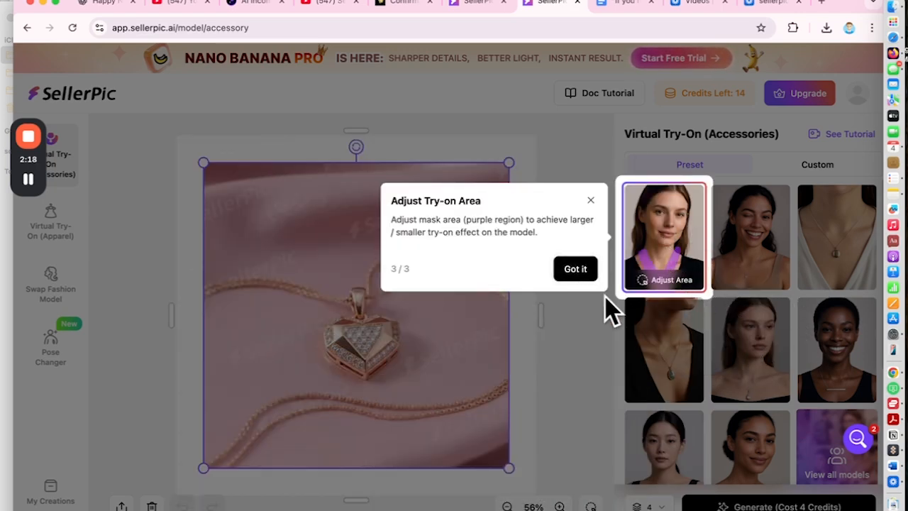
pyautogui.click(582, 270)
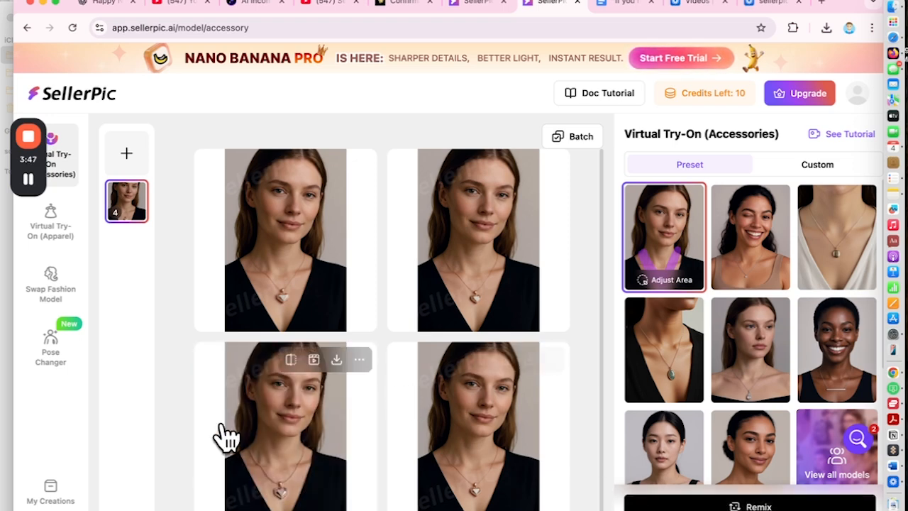
# Inspect the pendant up close in the third try-on result and save the image in WebP format with the free download
pyautogui.click(276, 429)
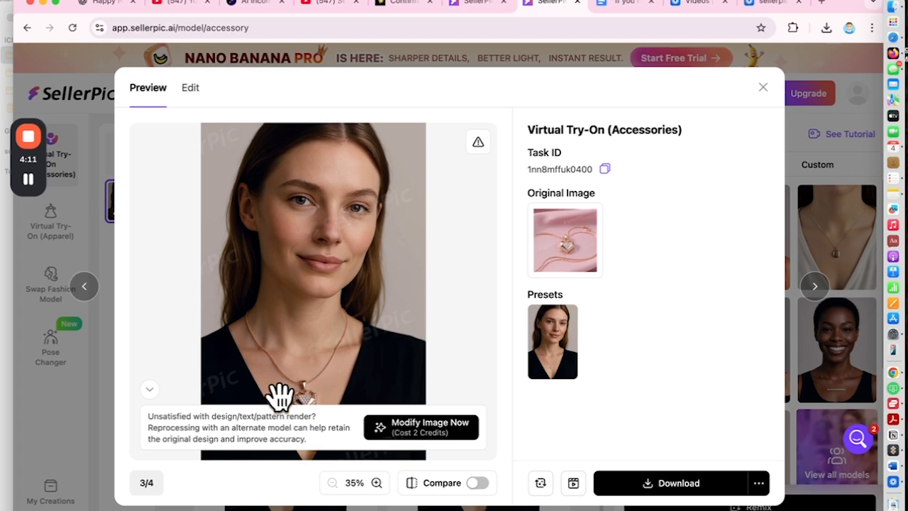
pyautogui.click(149, 391)
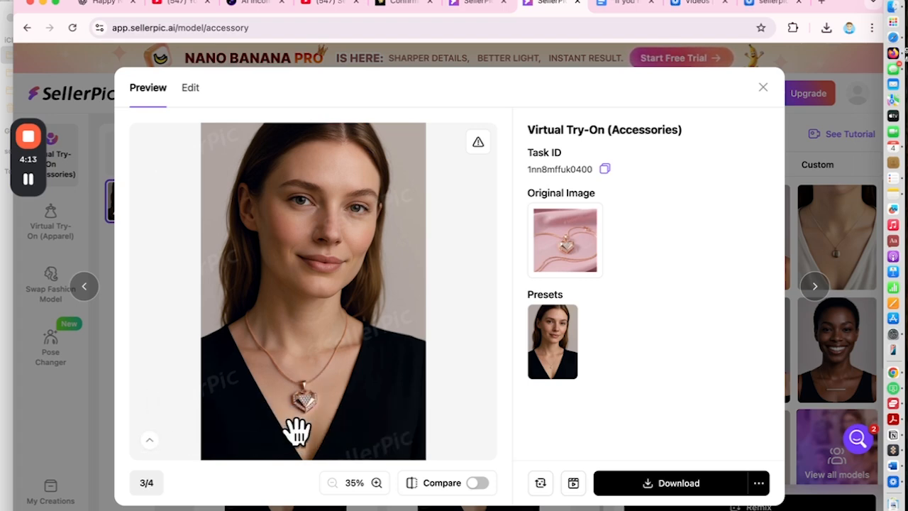
pyautogui.scroll(5, 298, 418)
pyautogui.scroll(-5, 298, 418)
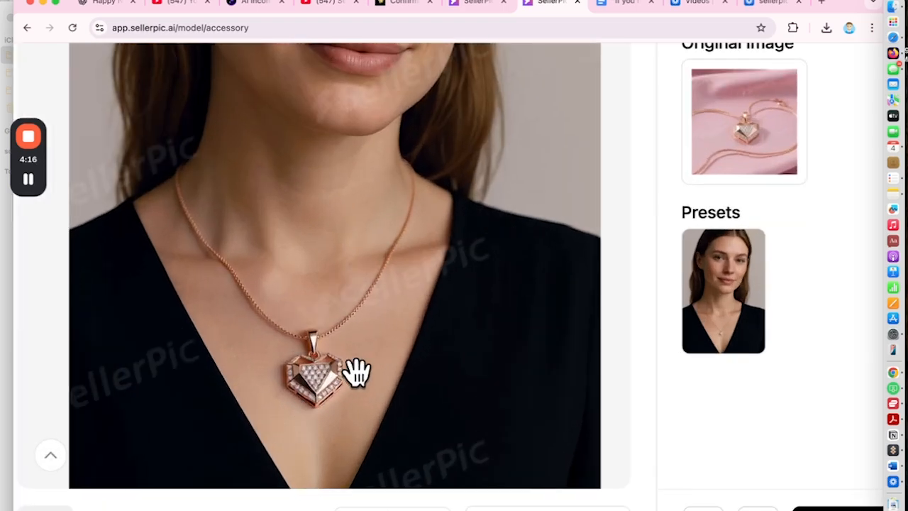
pyautogui.click(656, 490)
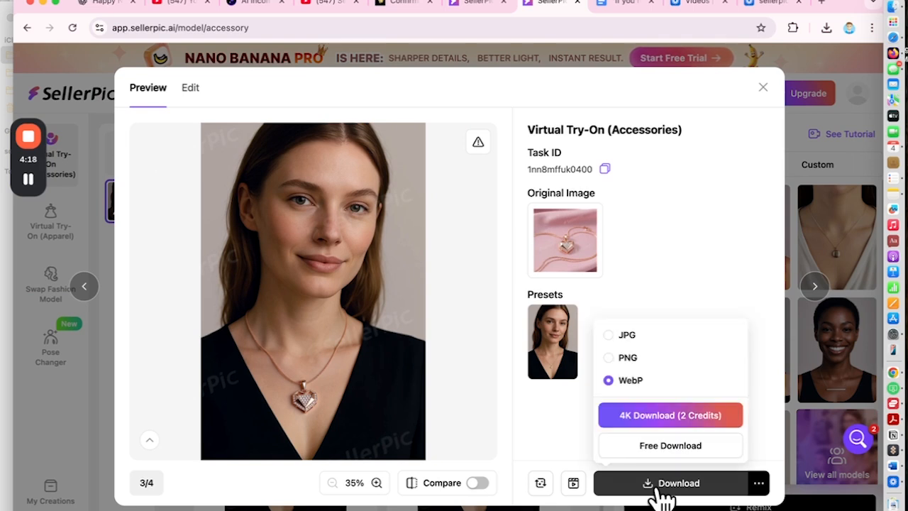
pyautogui.click(660, 450)
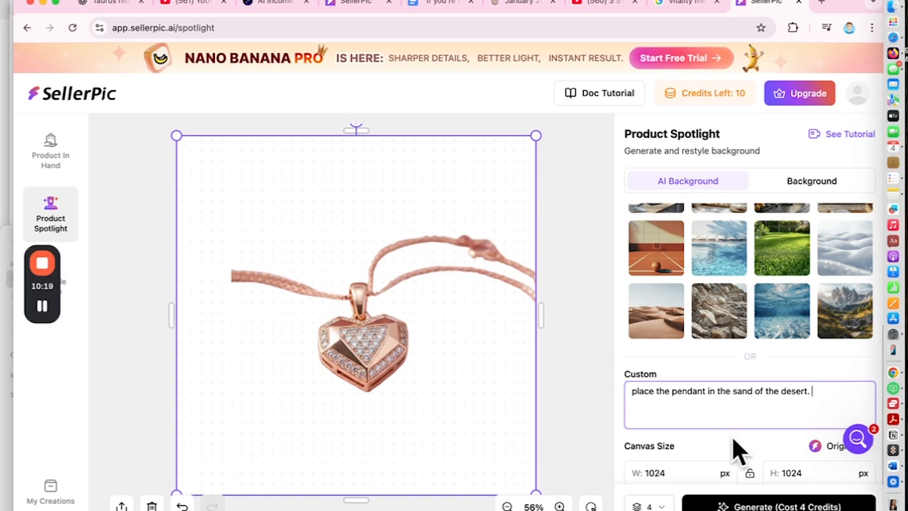
# Generate four Product Spotlight images at 1024 px wide and high with the custom prompt "place the pendant in the sand of the desert."
pyautogui.scroll(-1, 733, 450)
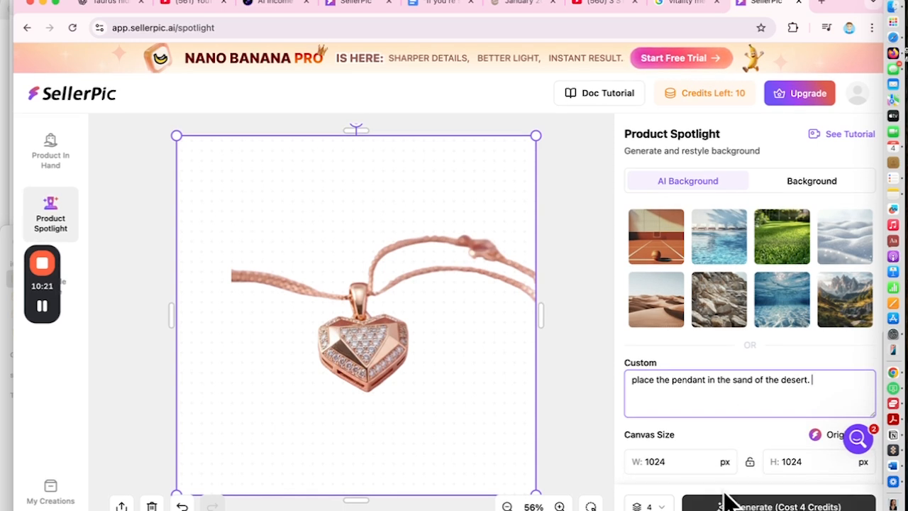
pyautogui.click(729, 503)
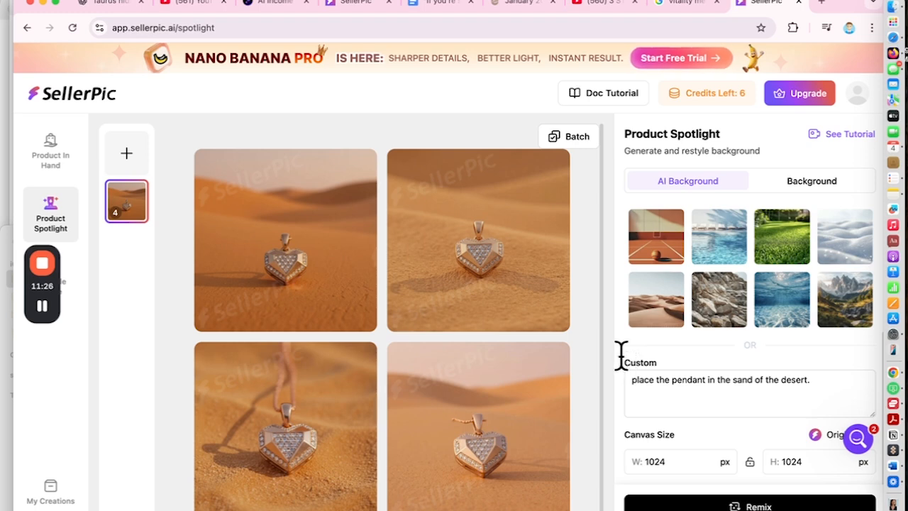
# Compare the four desert images and open the third one, with the chain rising from the pendant, in the video generator
pyautogui.scroll(5, 327, 408)
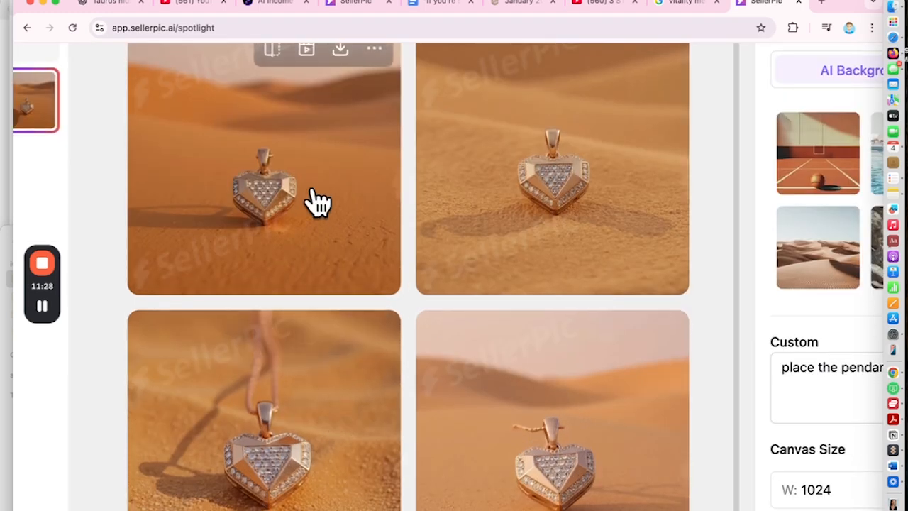
pyautogui.scroll(-1, 314, 203)
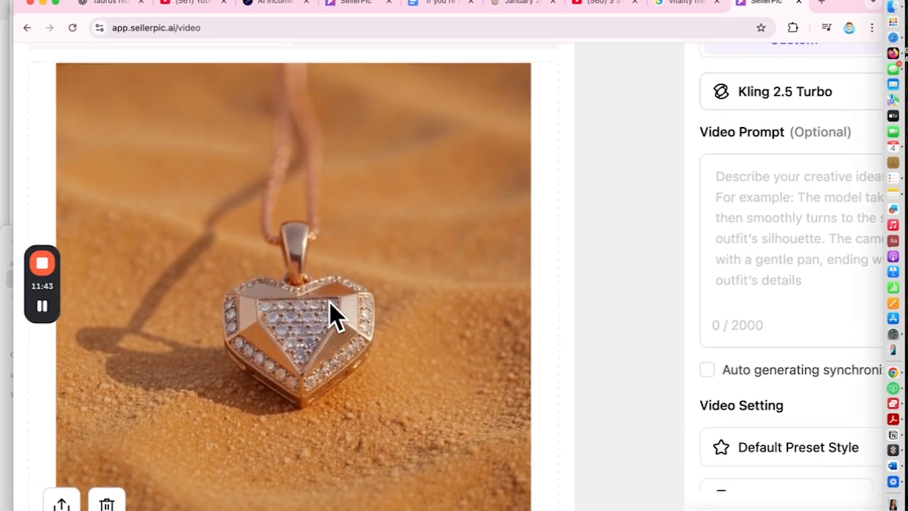
pyautogui.scroll(-1, 334, 313)
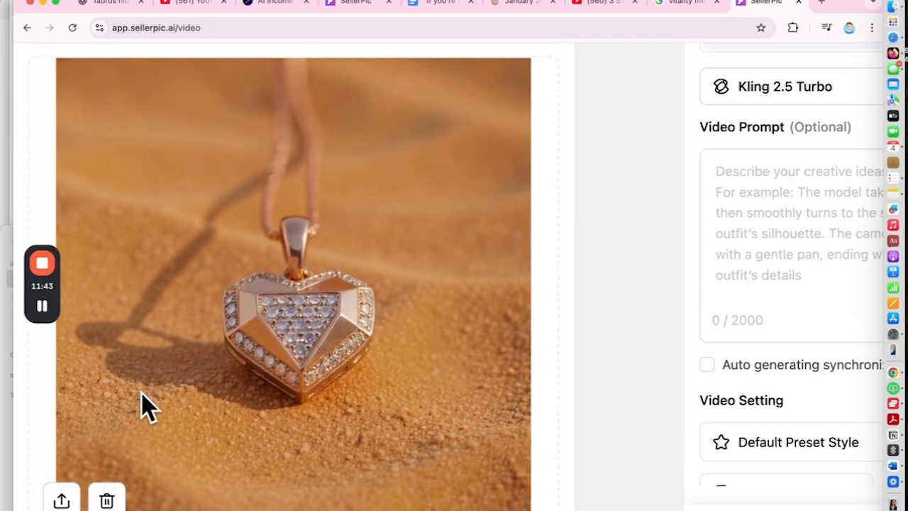